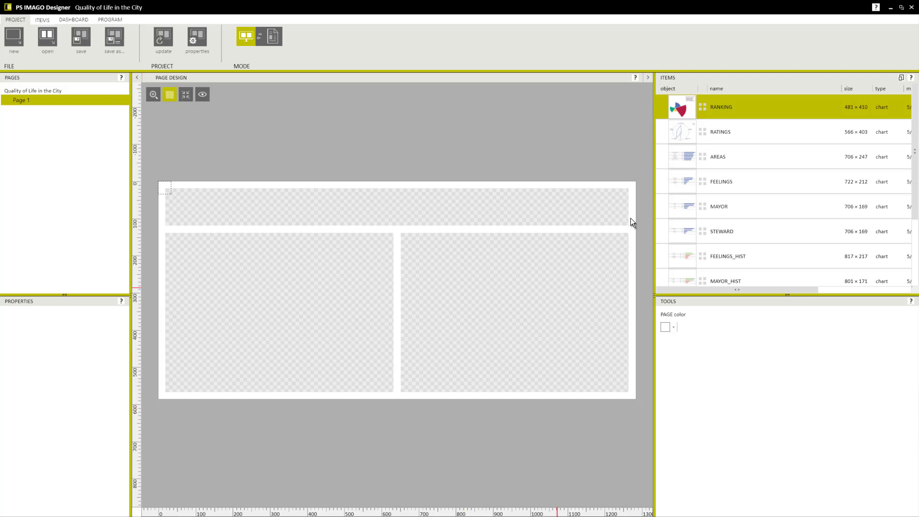
Step: Rename the RANKING item as "Key Investments for the City - Ranking"
double_click(690, 108)
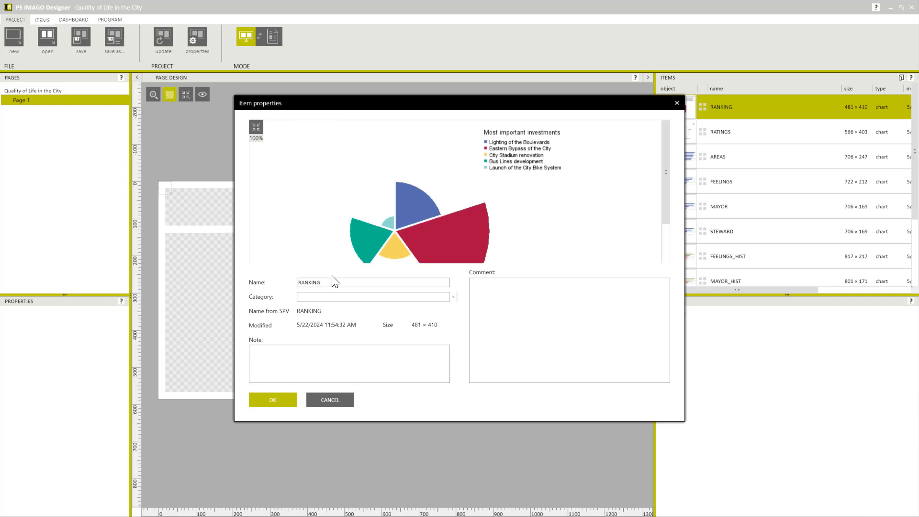
left_click_drag(335, 282, 300, 282)
type("Key Investments for the City - Ranking")
left_click(285, 398)
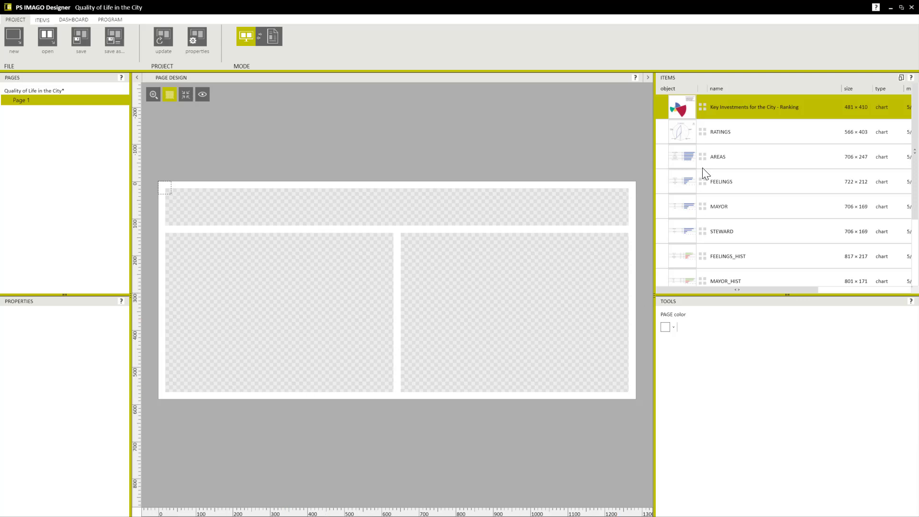
Step: Place the investments ranking chart in the page's left container and the AREAS chart in the right one
left_click_drag(452, 214, 283, 298)
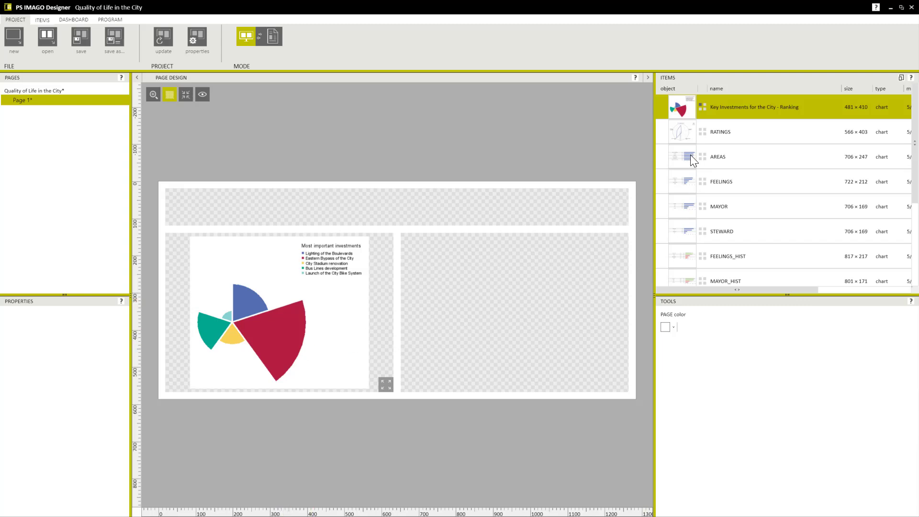
left_click_drag(690, 154, 540, 294)
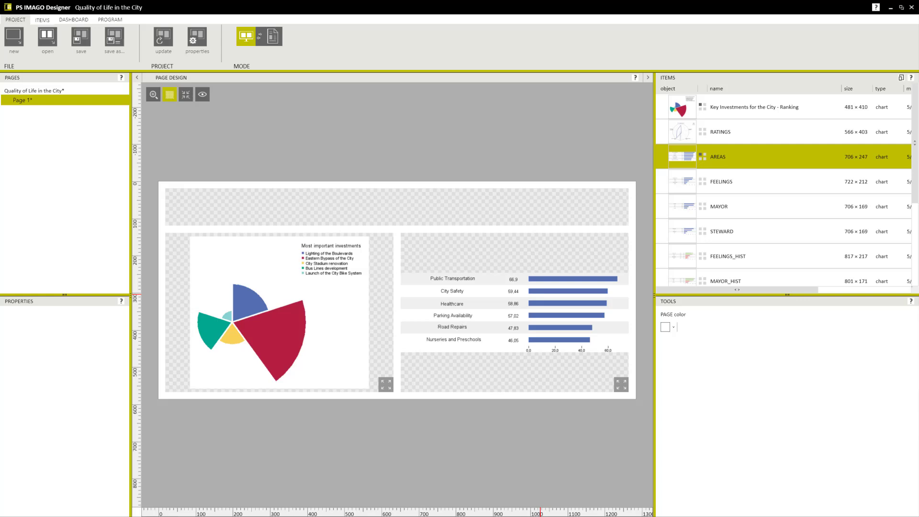
Step: Title the AREAS chart's container "Development Areas" and insert the item name as the ranking chart's container title
left_click(540, 295)
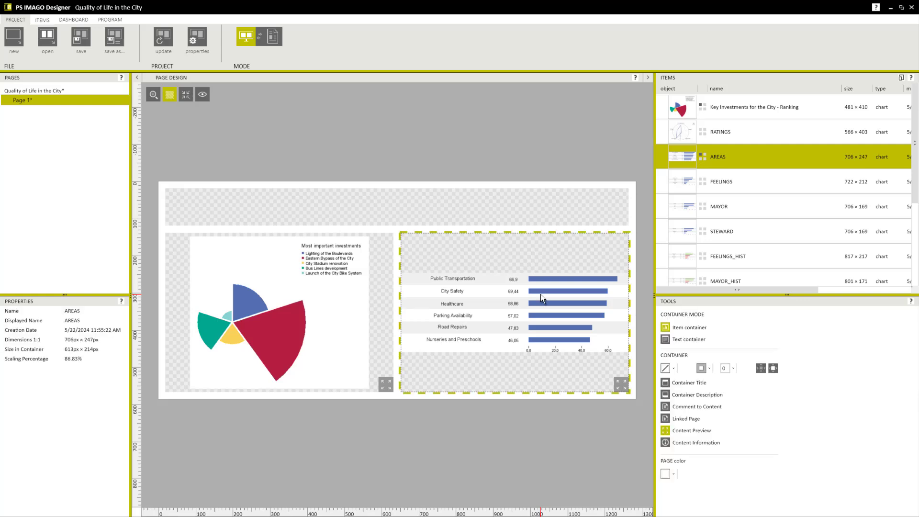
left_click(666, 382)
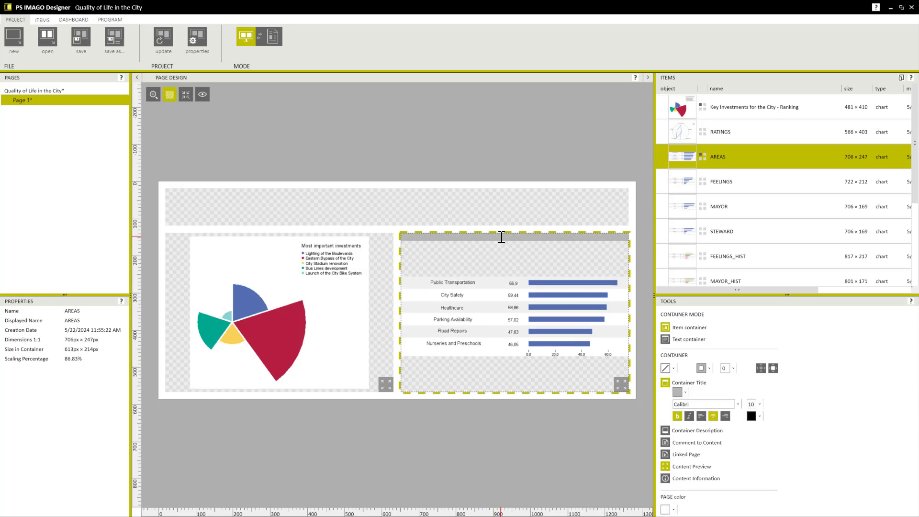
left_click(359, 331)
right_click(343, 340)
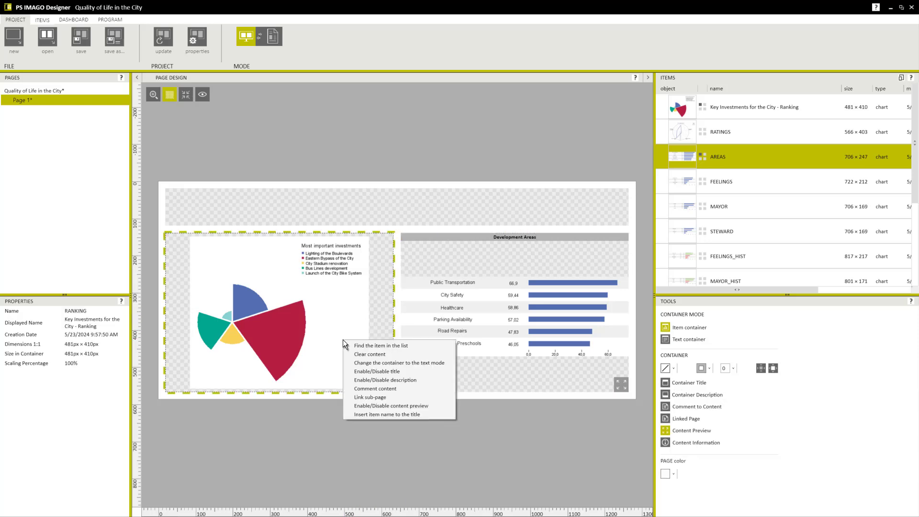
left_click(398, 414)
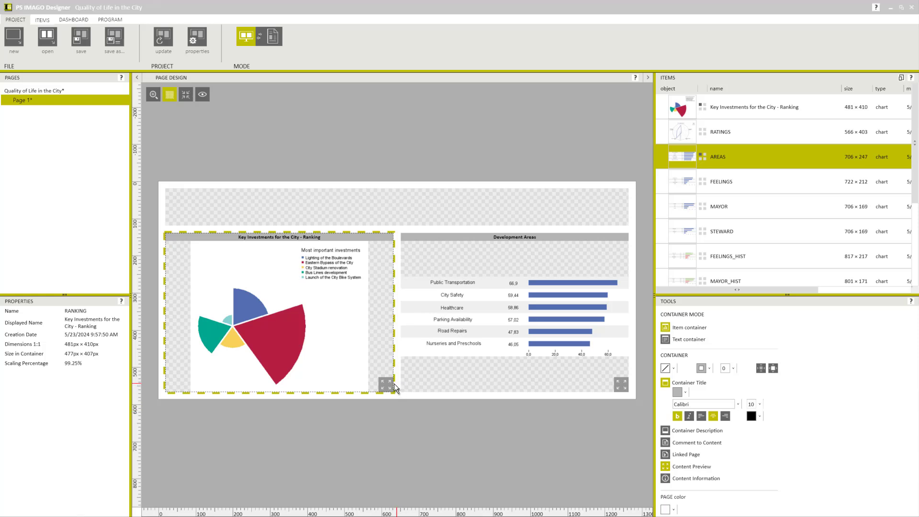
Step: Enter "City Development Directions" as the heading in the page's header container
left_click(365, 205)
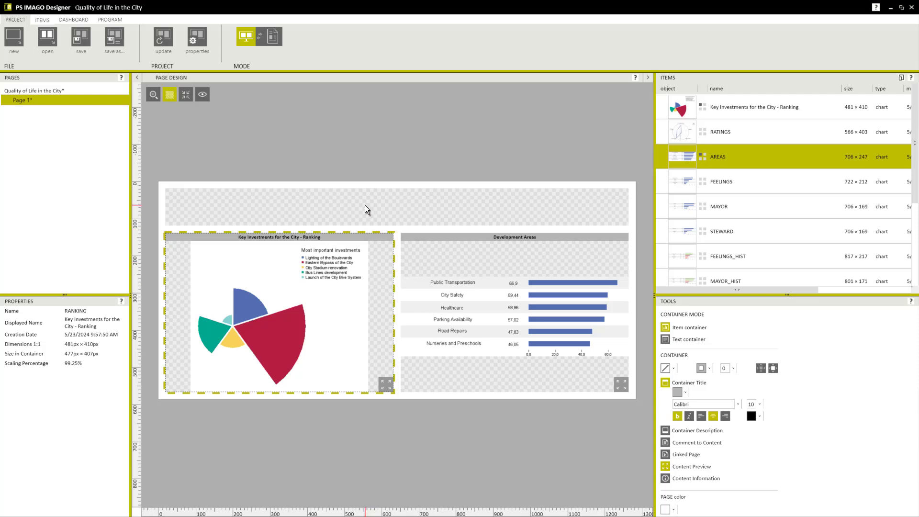
type("City Development Directions")
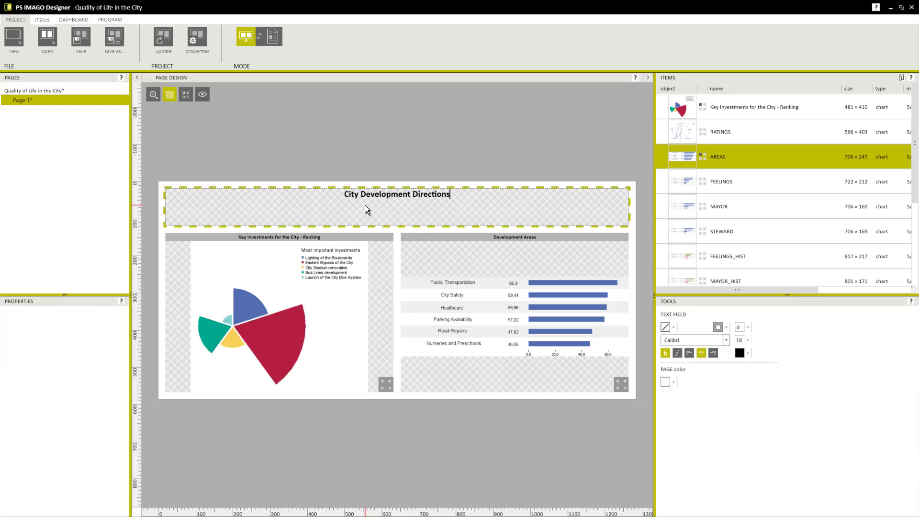
left_click(390, 164)
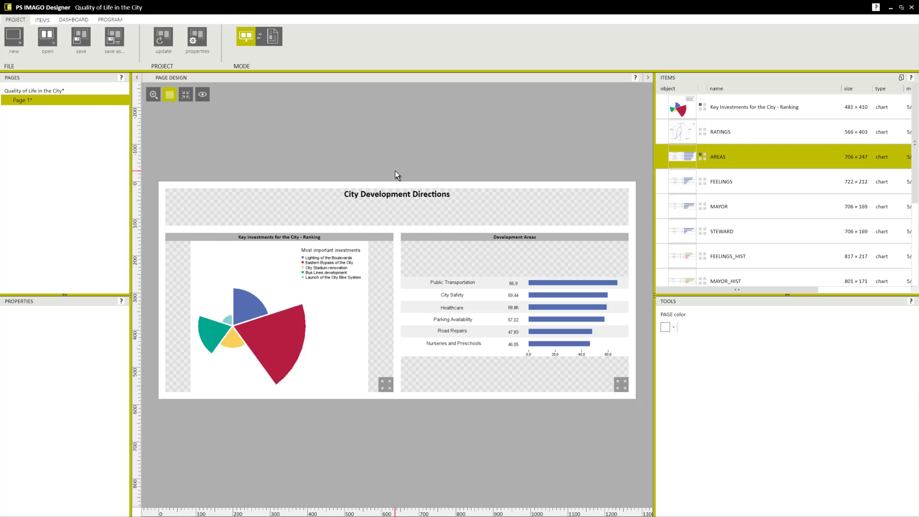
Step: Add a new dashboard page and start designing a custom layout for it
left_click(68, 21)
left_click(10, 37)
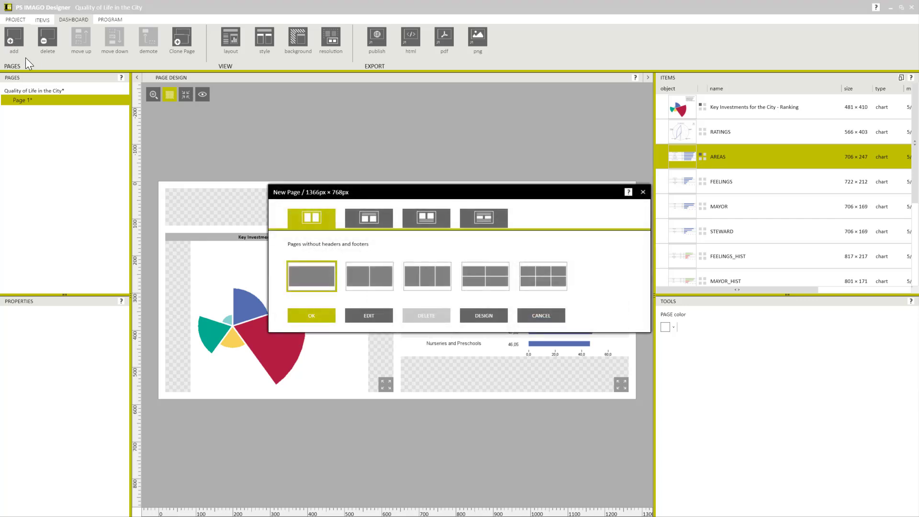
left_click(493, 314)
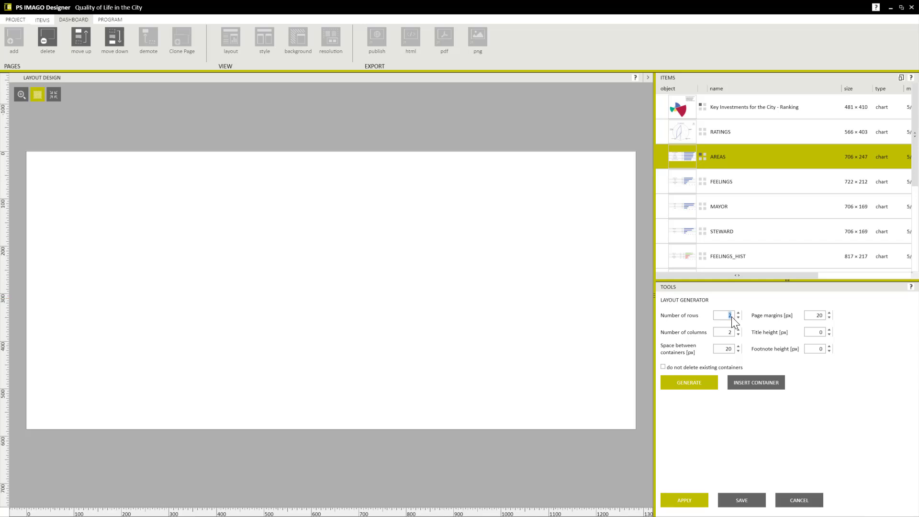
Step: Generate a layout with 3 rows, 2 columns, 10 px container spacing, 10 px page margins and a 100 px title height
type("3")
double_click(727, 349)
type("10")
double_click(812, 316)
type("10")
left_click(706, 383)
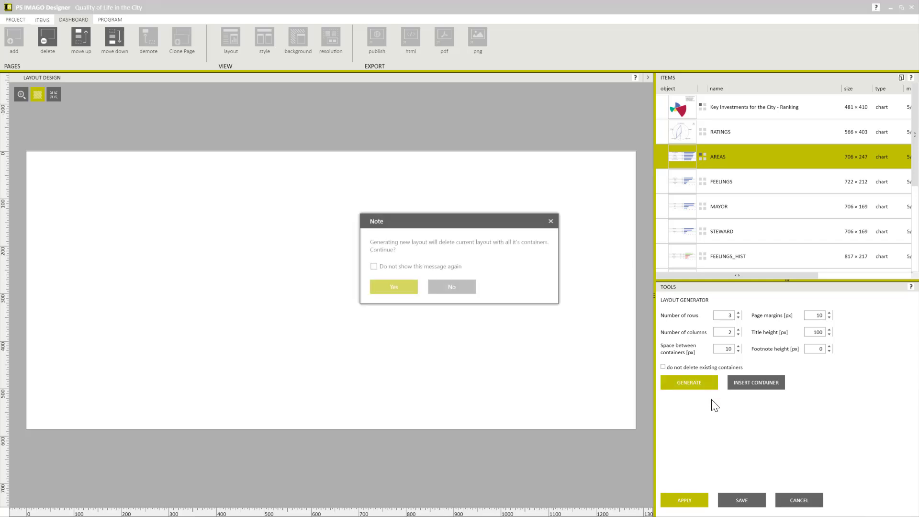
left_click(400, 288)
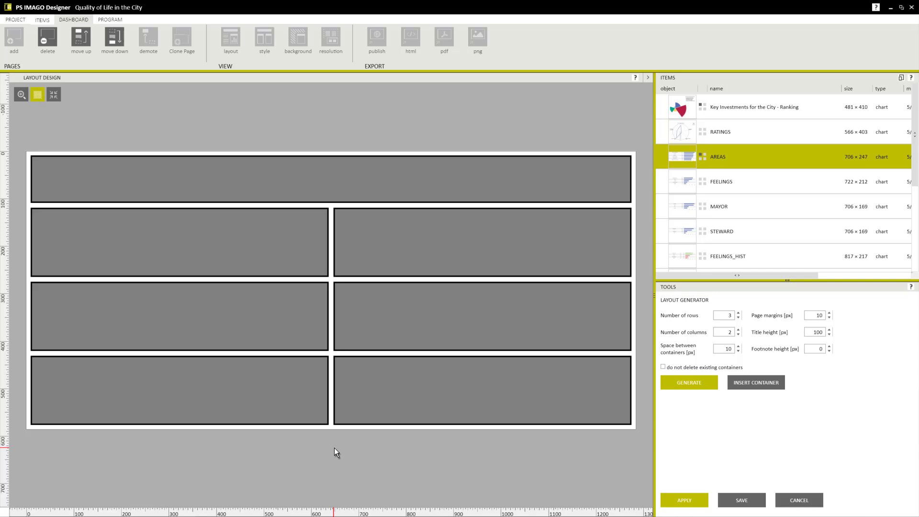
Step: Place the FEELINGS, MAYOR and STEWARD charts in the left column's containers, from top to bottom
left_click(684, 184)
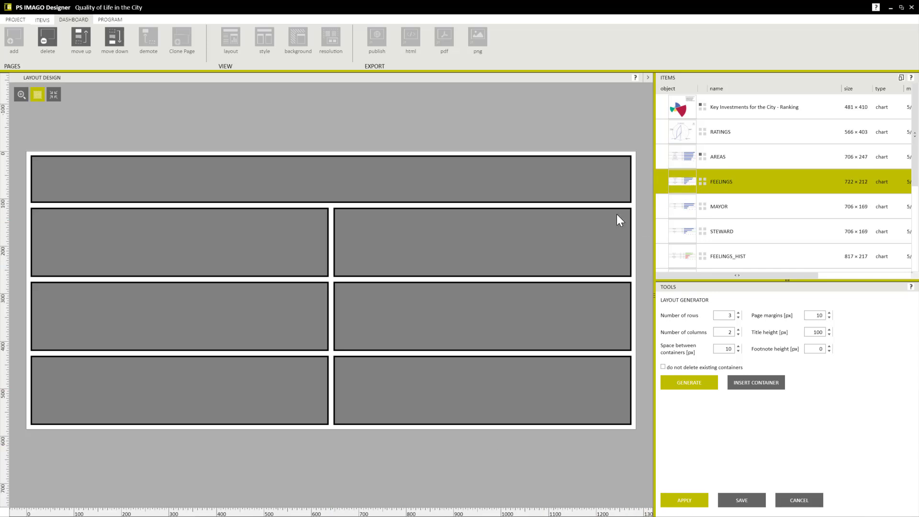
left_click(239, 255)
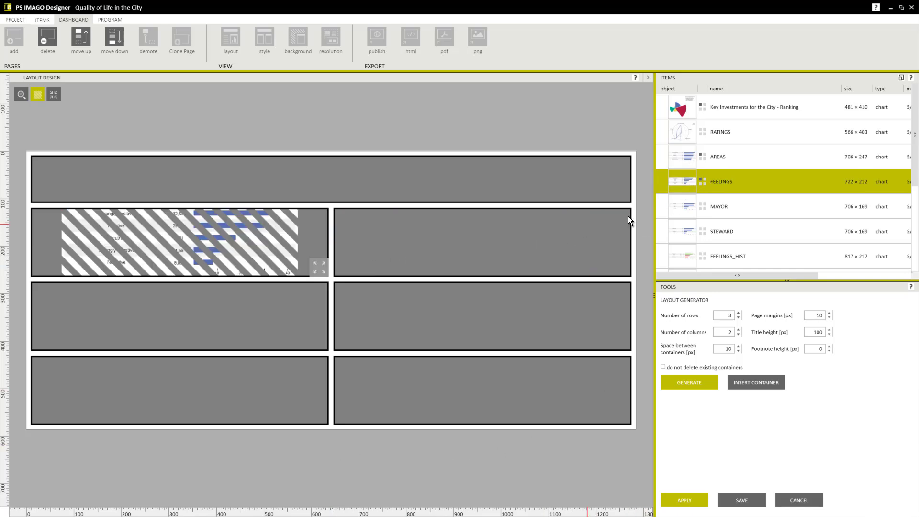
left_click(151, 344)
left_click(668, 239)
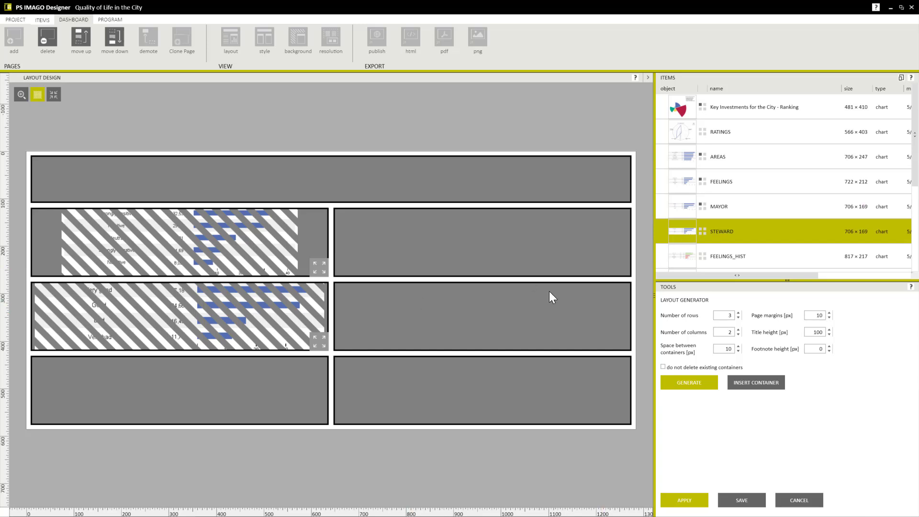
left_click(236, 391)
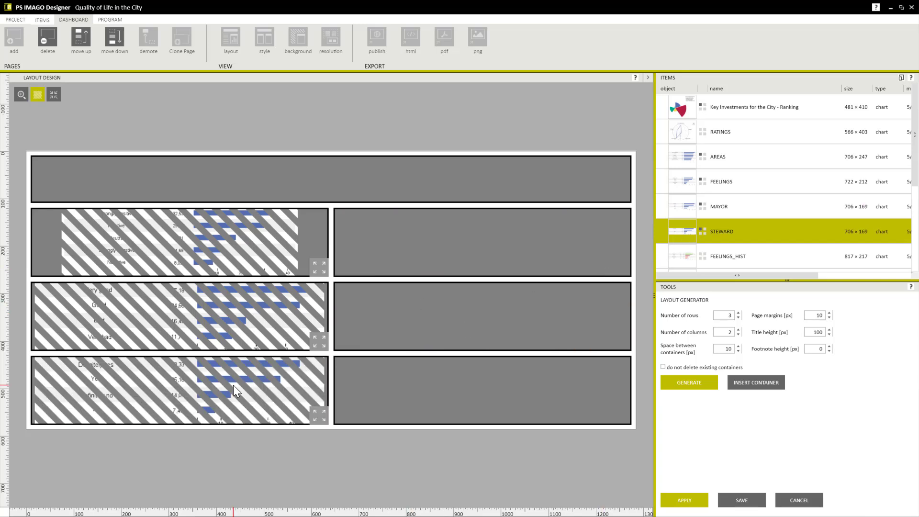
Step: Delete the upper two empty containers in the layout's right column
left_click(455, 242)
left_click(460, 308, "ctrl")
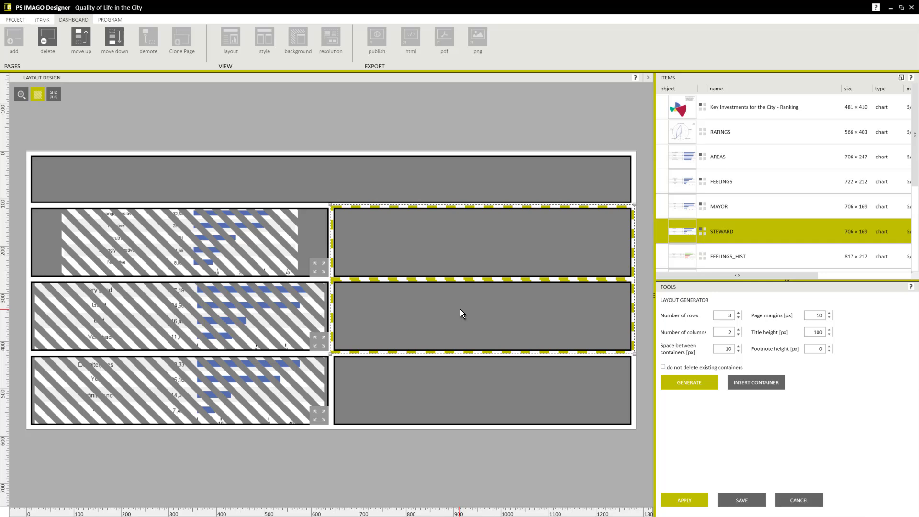
key("Delete")
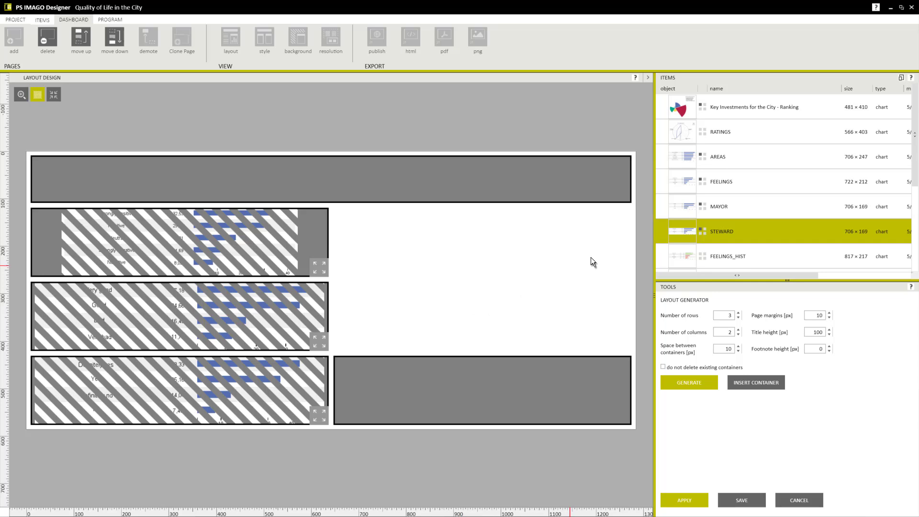
Step: Place the RATINGS chart in the freed right-column area and resize its container to about 626 × 303 px
left_click(683, 130)
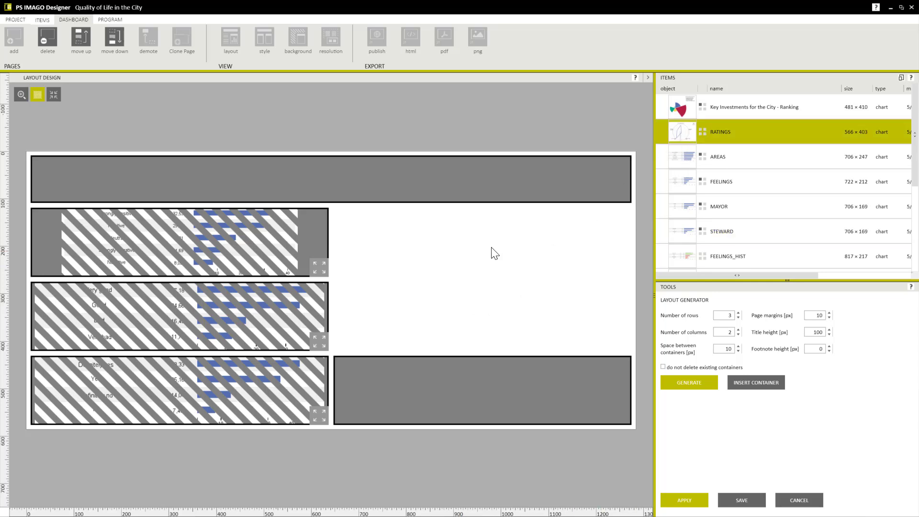
left_click(479, 246)
left_click_drag(479, 245, 455, 223)
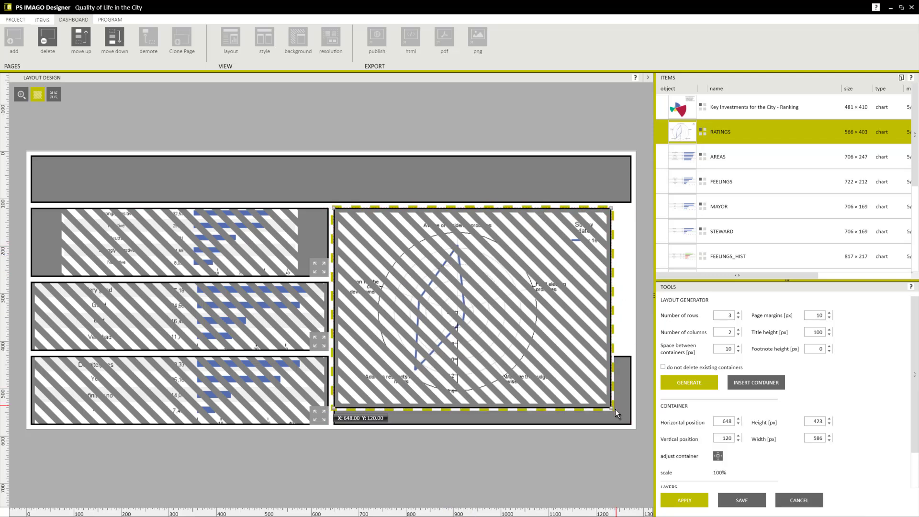
left_click_drag(614, 397, 624, 350)
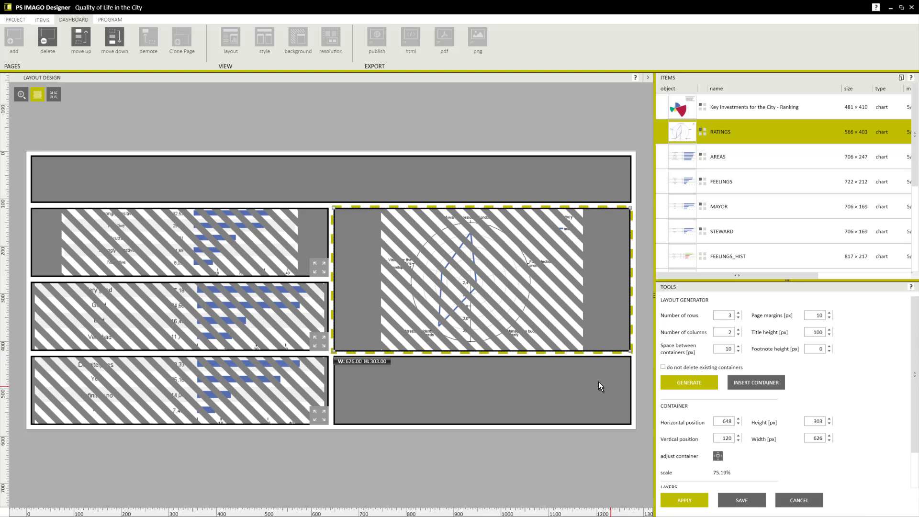
Step: Set the empty lower-right container's height to 100 px, move it down to the page's bottom margin and apply the layout
left_click(629, 363)
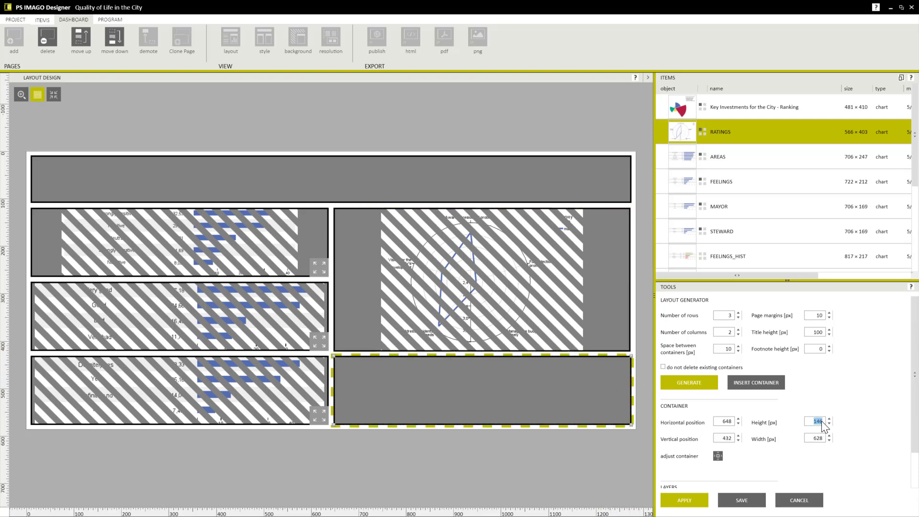
type("100")
key("Return")
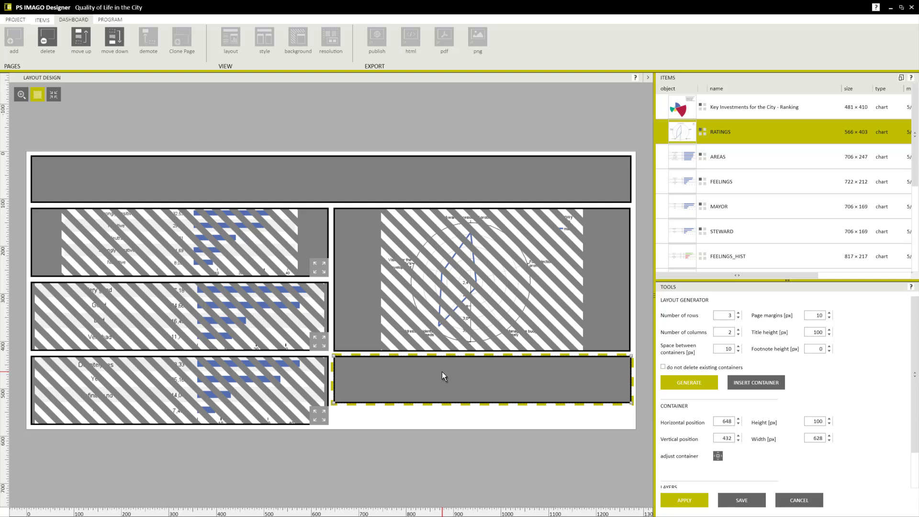
left_click_drag(441, 372, 439, 385)
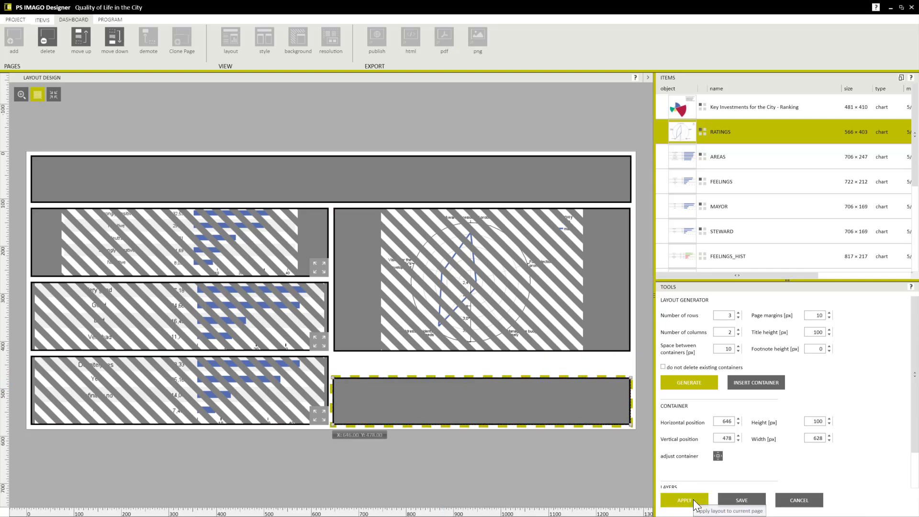
left_click(691, 498)
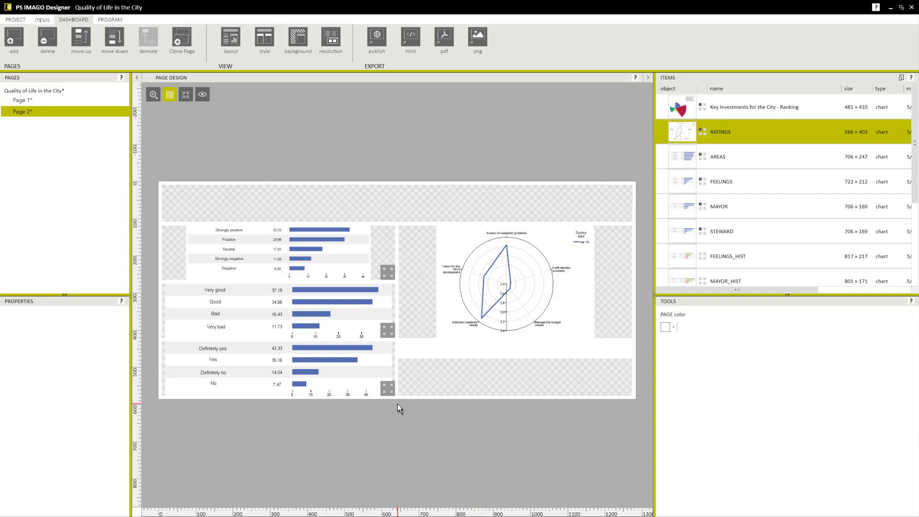
Step: Change the empty lower-right container to a text container and enter "Historical Data" in it
left_click(486, 369)
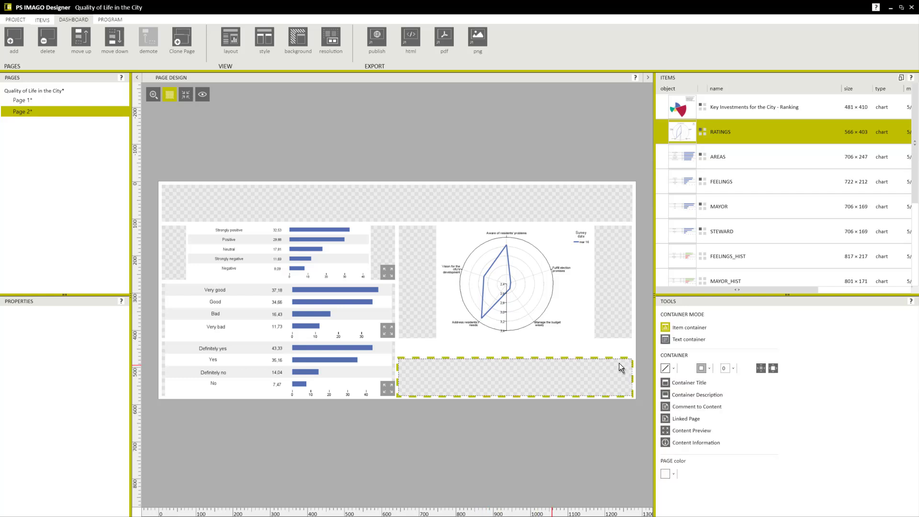
left_click(668, 341)
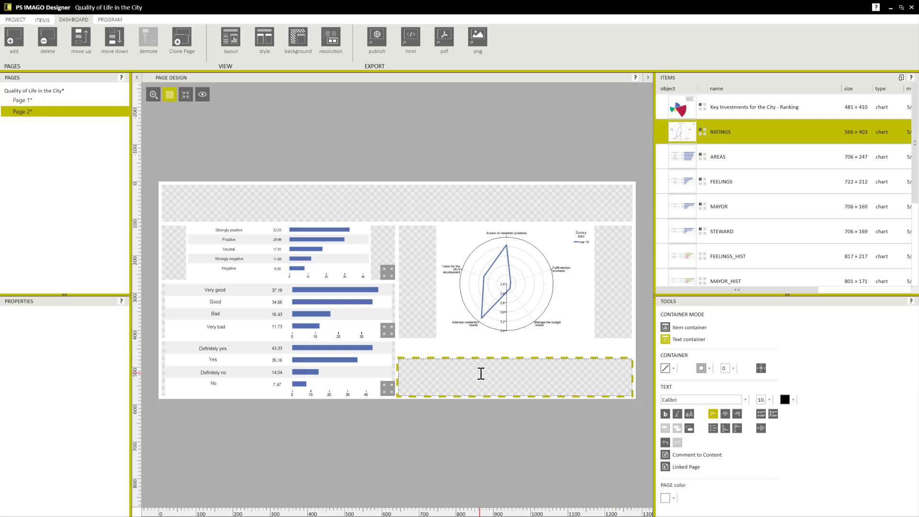
type("Historical Data")
Step: Add a third page using the last custom layout among the pages with headers and without footers
left_click(13, 41)
left_click(368, 218)
left_click(586, 280)
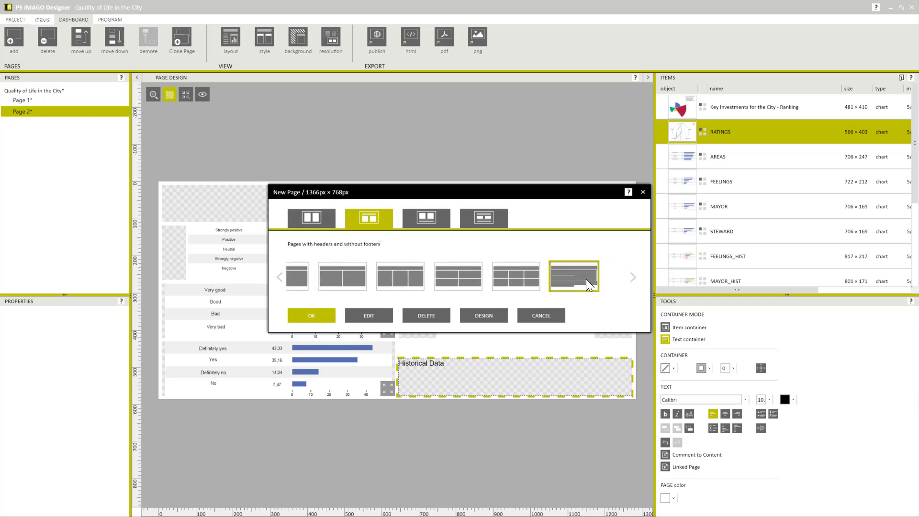
left_click(312, 316)
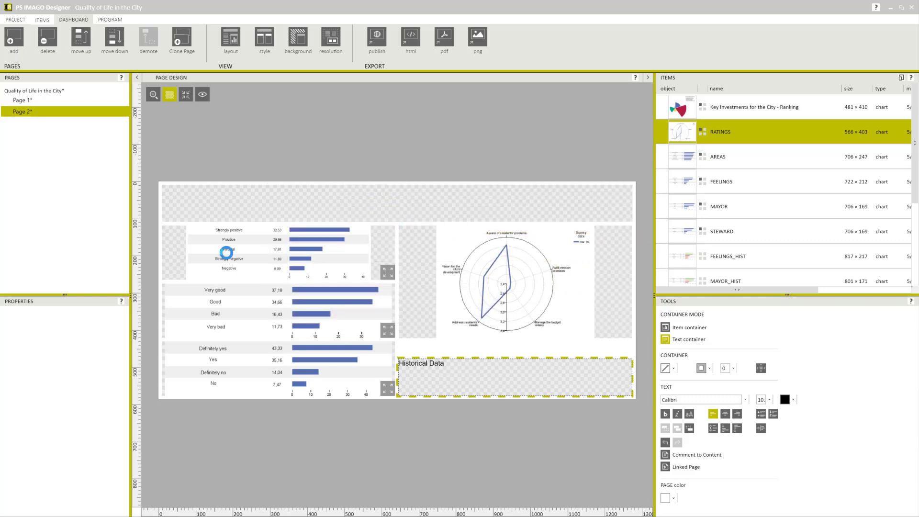
Step: Place the FEELINGS_HIST, MAYOR_HIST and STEWARD_HIST charts in the new page's left containers, from top to bottom
left_click_drag(696, 262, 349, 254)
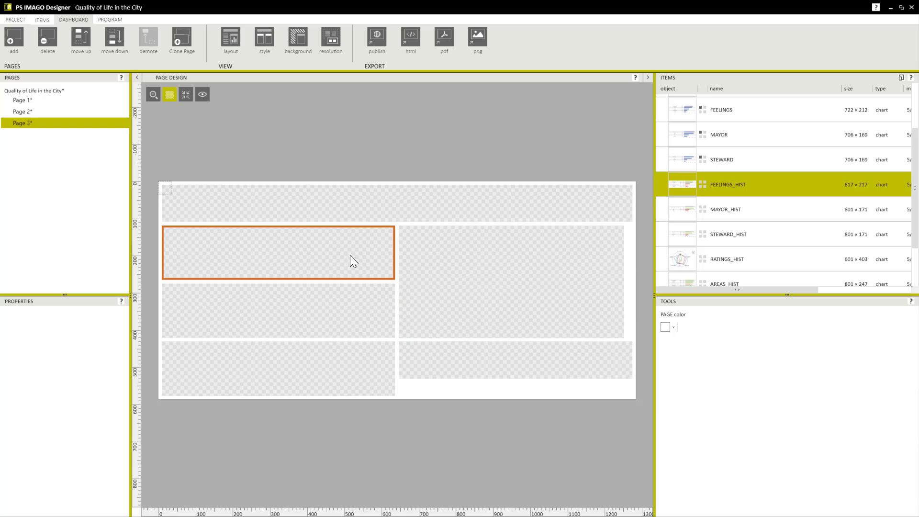
left_click_drag(682, 279, 306, 317)
scroll(693, 211, "down", 3)
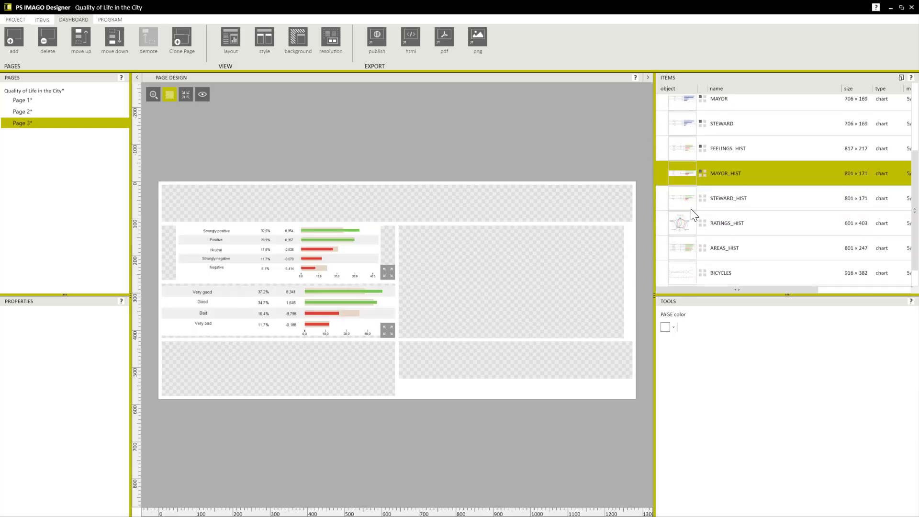
left_click_drag(694, 200, 367, 379)
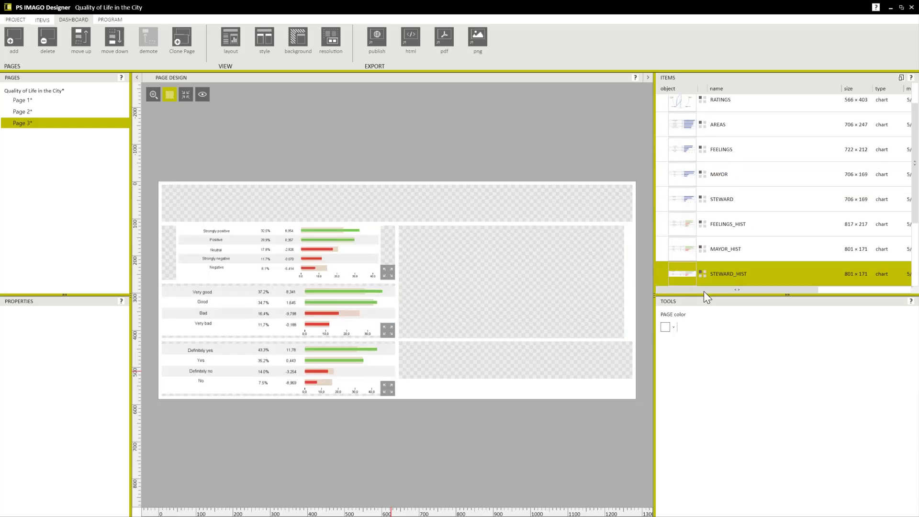
Step: Place the RATINGS_HIST chart in the large empty container beside the three historical charts on page 3
scroll(810, 191, "down", 1)
left_click(683, 205)
left_click_drag(683, 207, 535, 265)
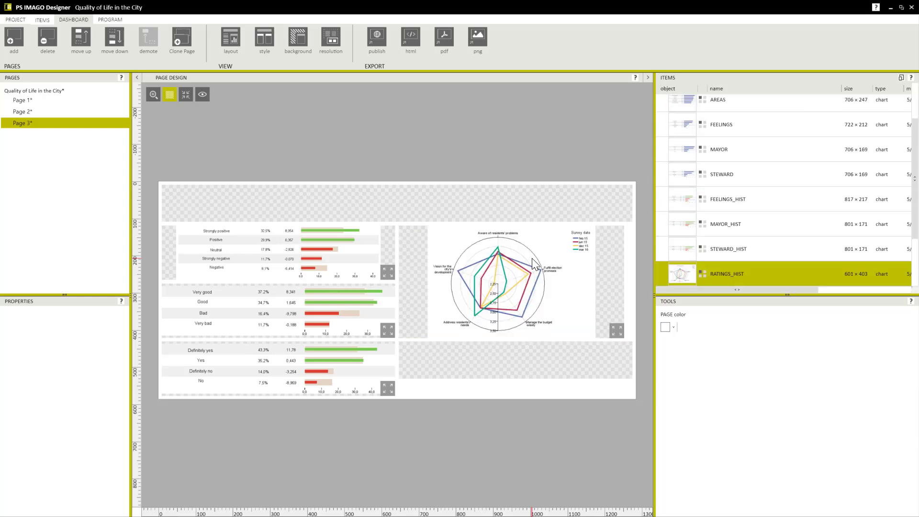
Step: Delete the empty container below the radar chart from page 3's layout and apply the layout
left_click(239, 38)
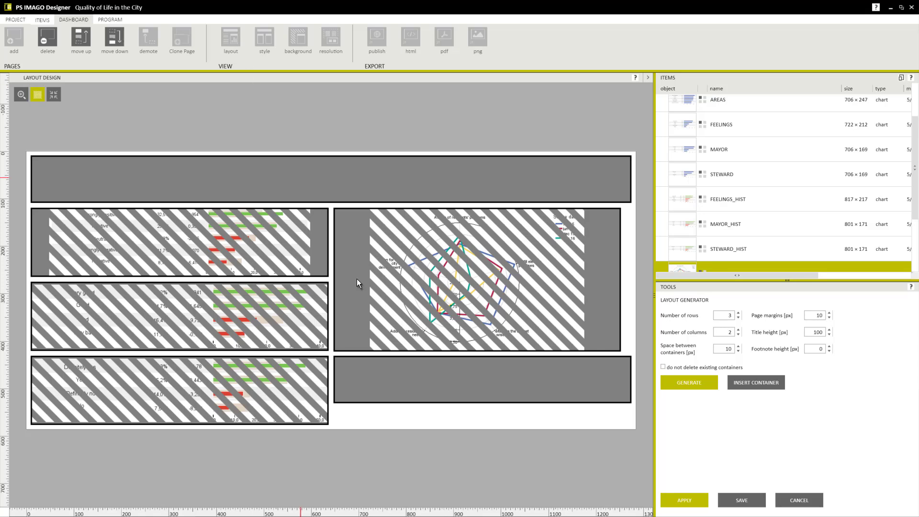
key("Delete")
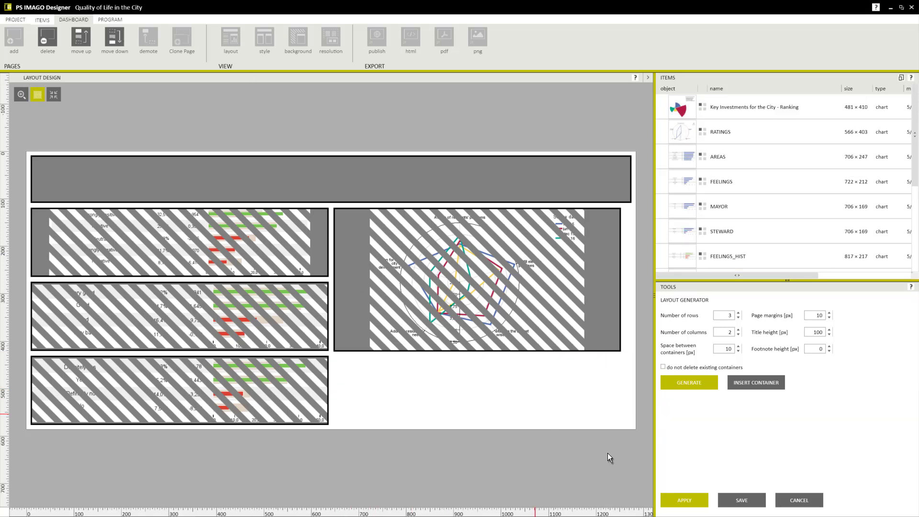
left_click(687, 501)
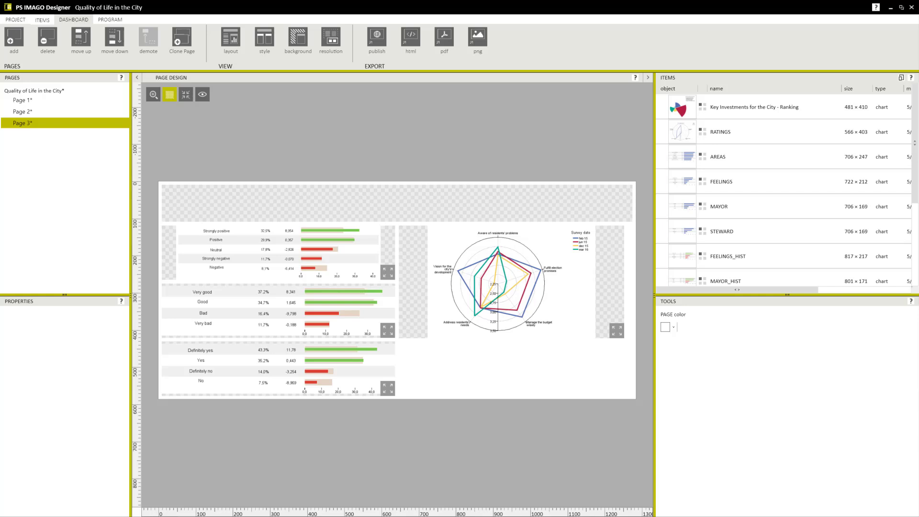
Step: Link the "Historical Data" text container on page 2 to Page 3
left_click(29, 112)
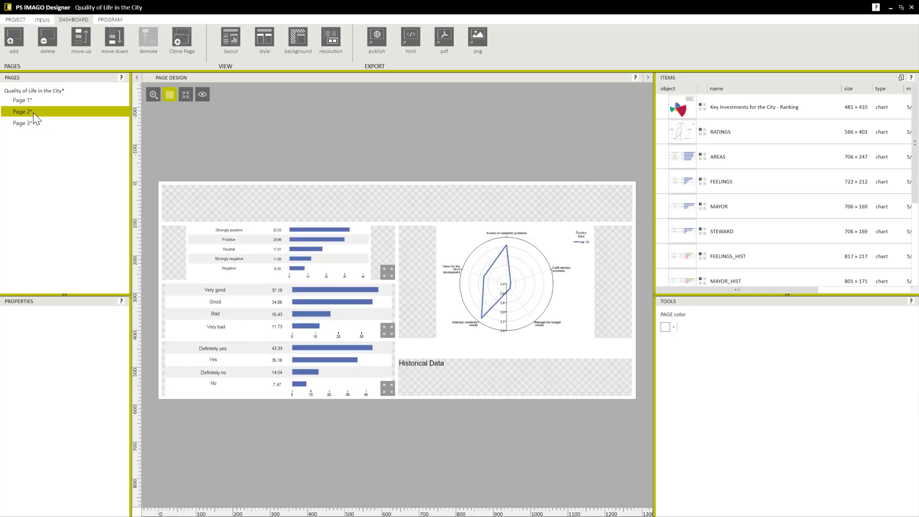
left_click(551, 381)
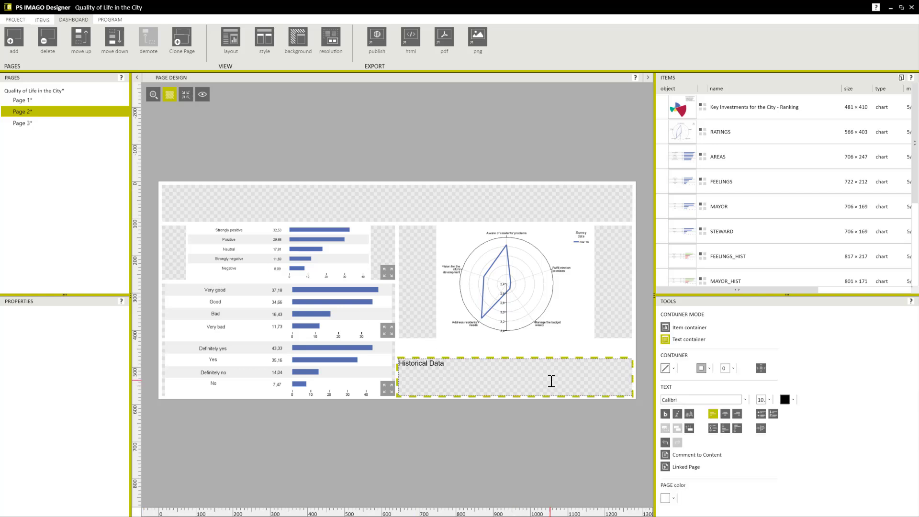
left_click(665, 467)
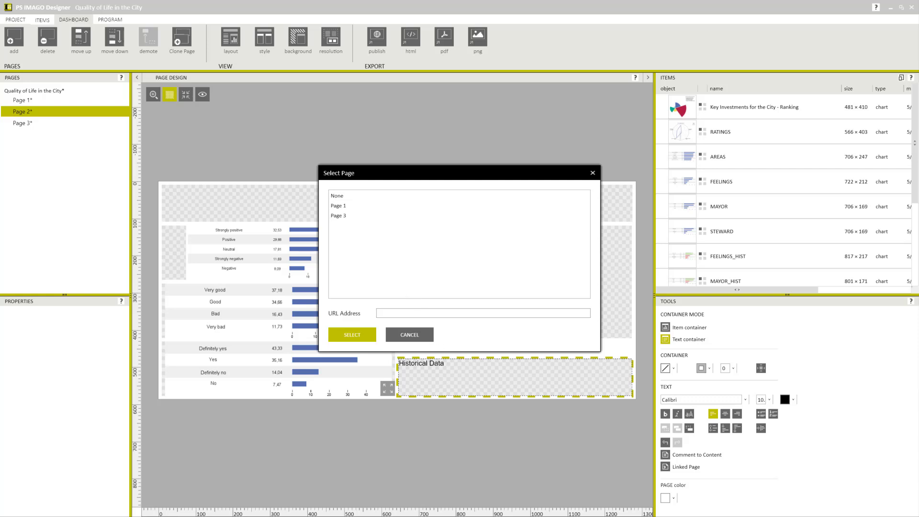
left_click(338, 216)
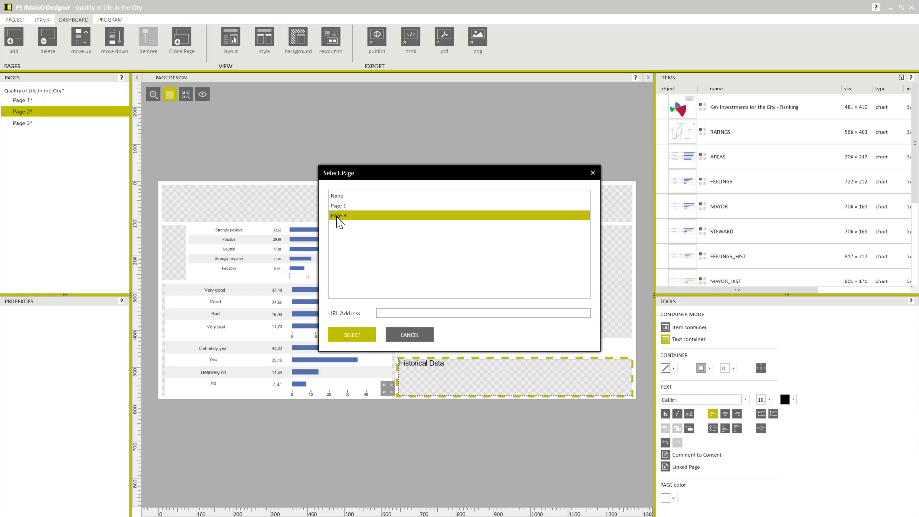
left_click(365, 337)
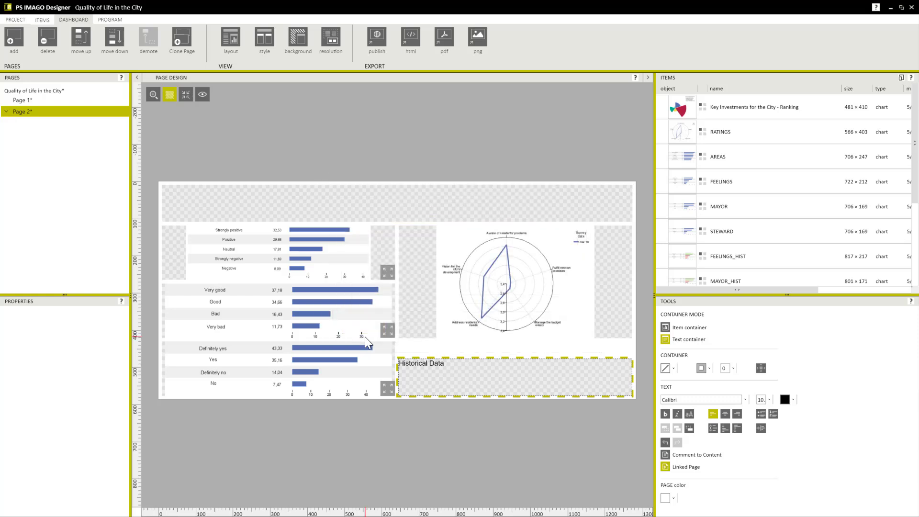